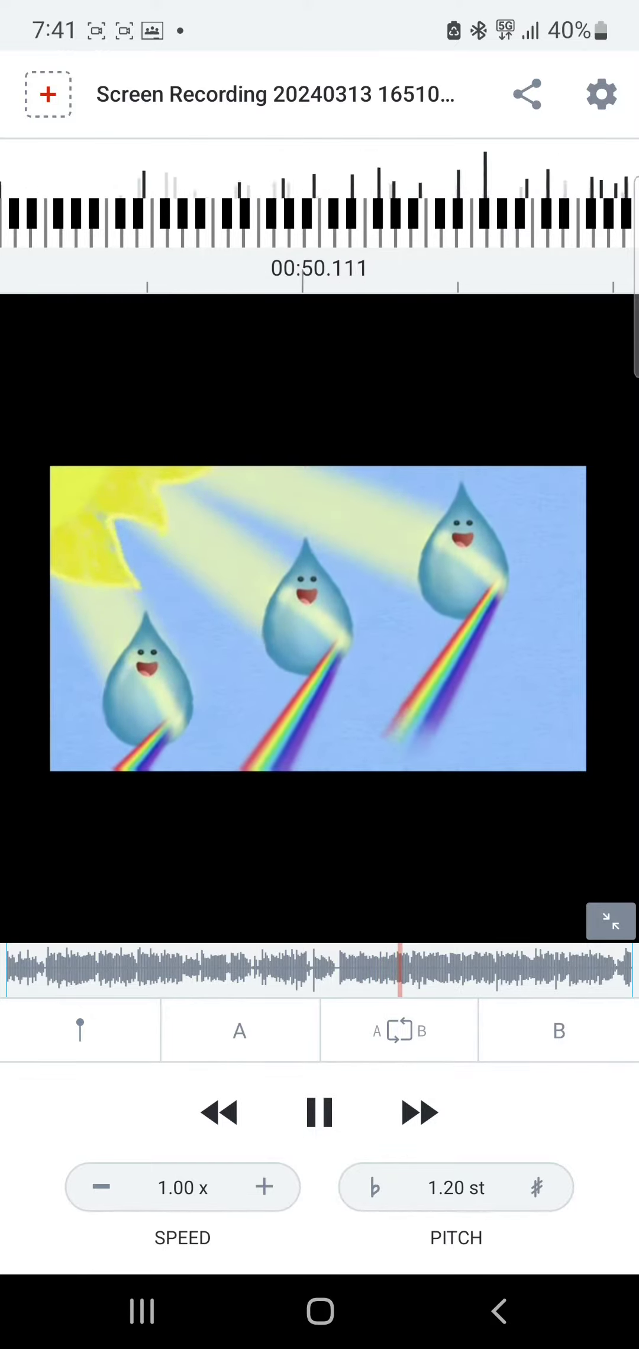
# Drag the pitch slider from 1.20 to 1.41 semitones, keeping speed at 1.00x
pyautogui.moveTo(456, 1187)
pyautogui.mouseDown()
pyautogui.moveTo(464, 1188)
pyautogui.moveTo(451, 1187)
pyautogui.moveTo(464, 1186)
pyautogui.moveTo(459, 1187)
pyautogui.mouseUp()
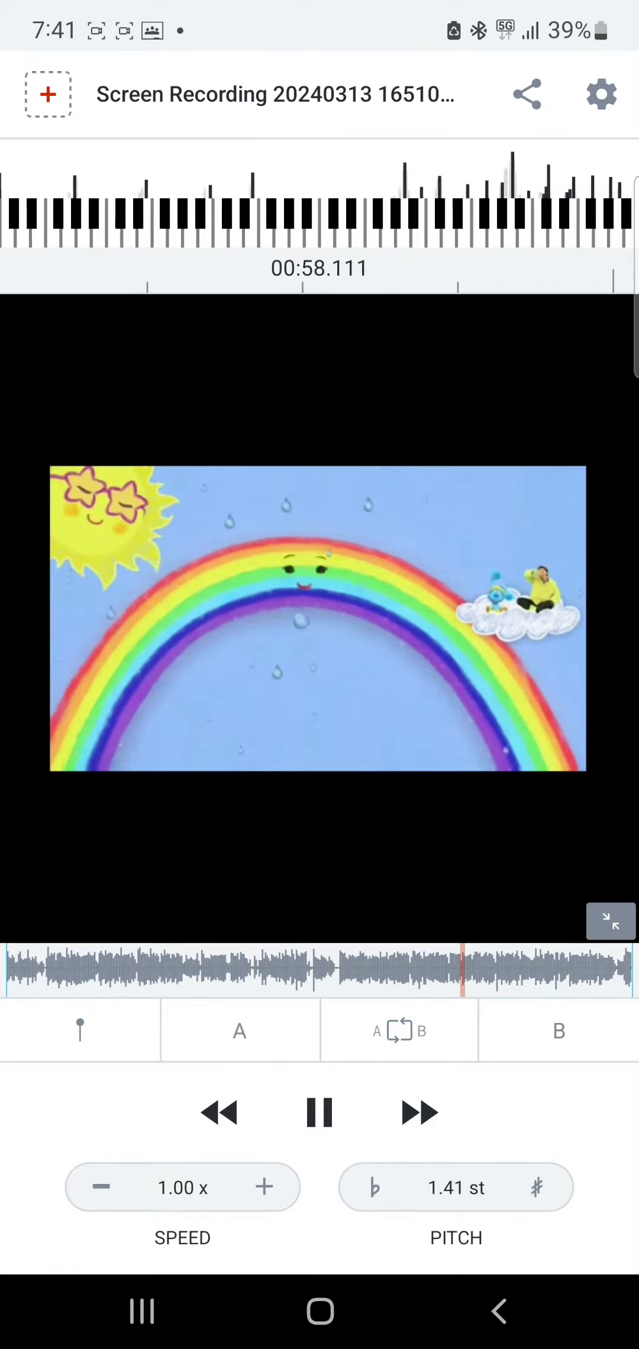